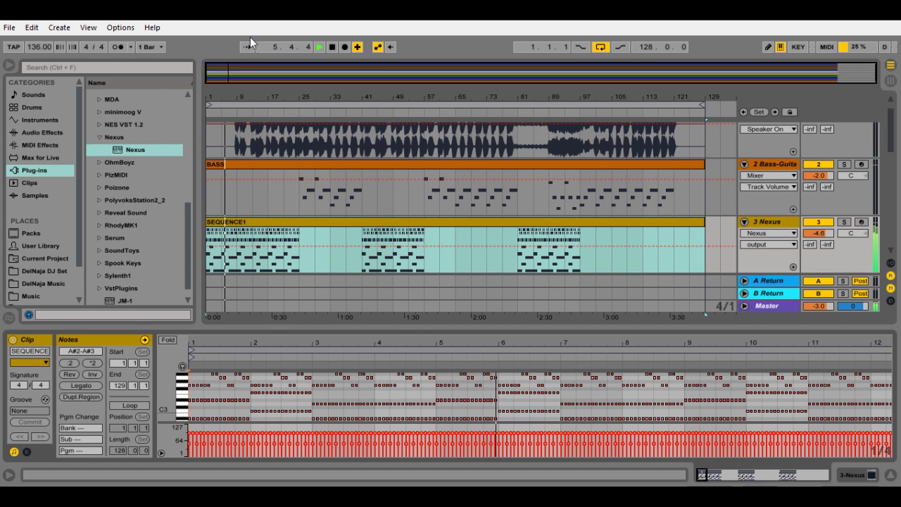
# - Turn on playback follow and inspect the Nexus instrument's plug-in window on track 3
pyautogui.click(249, 46)
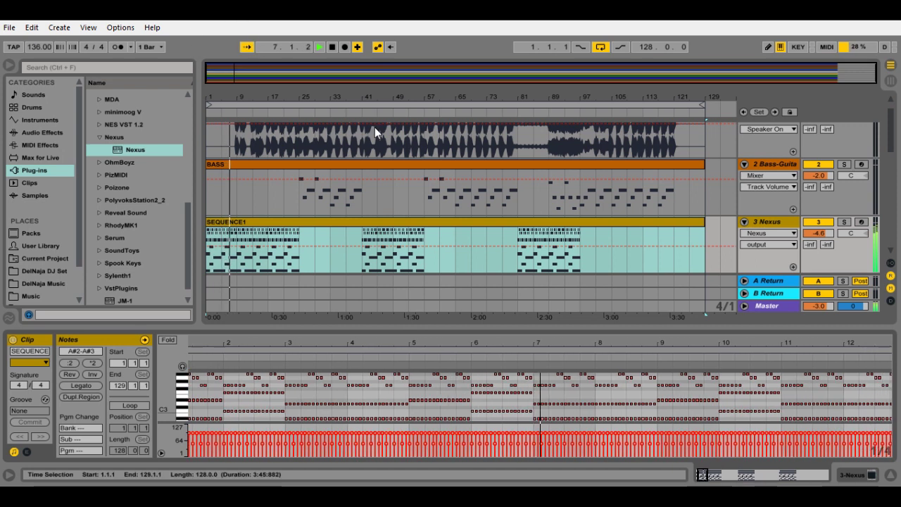
pyautogui.click(781, 222)
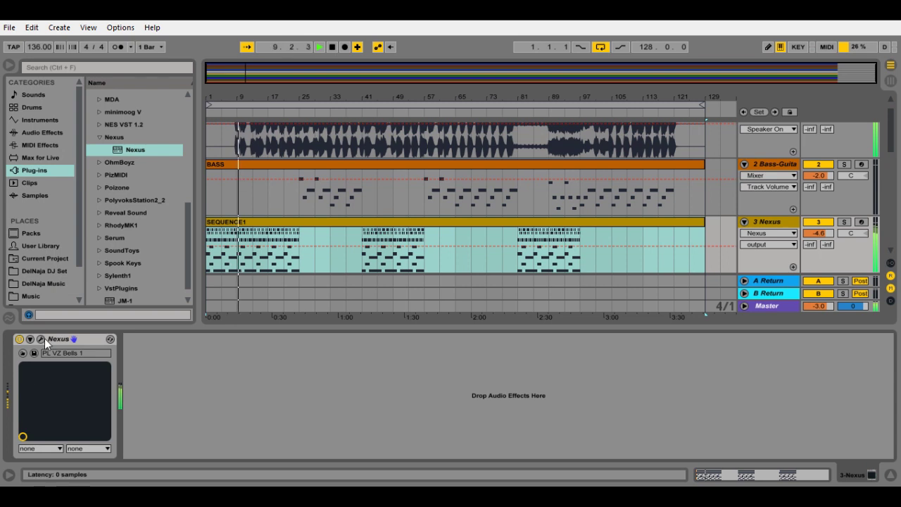
pyautogui.click(41, 339)
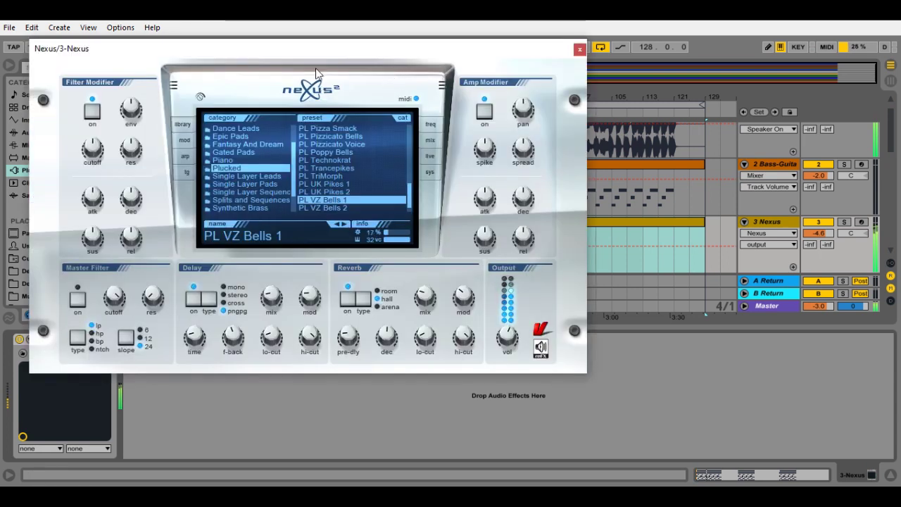
pyautogui.moveTo(302, 48); pyautogui.dragTo(442, 98)
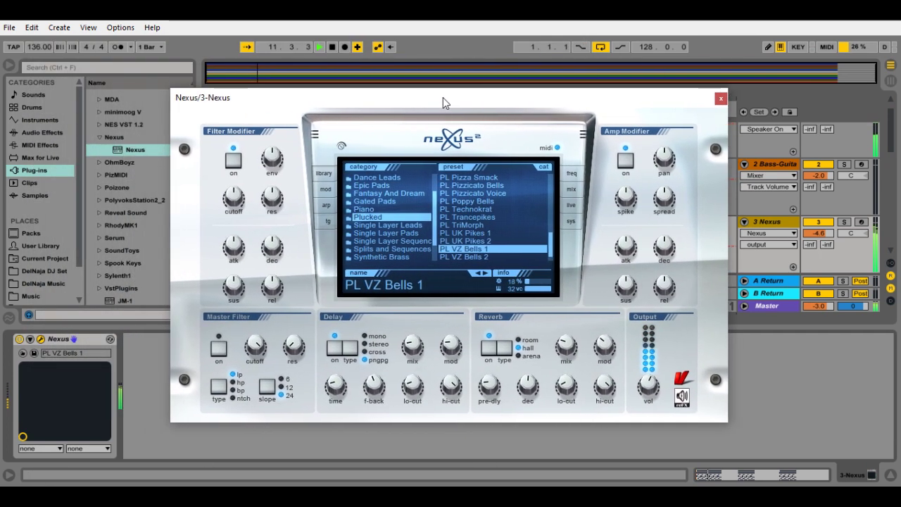
pyautogui.click(721, 99)
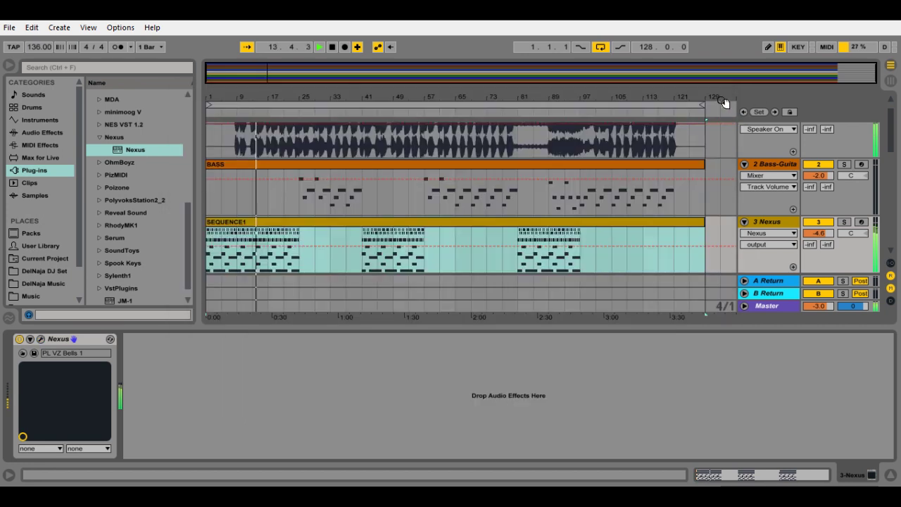
# - View the Acapella clip's waveform, then the notes of the SEQUENCE2 clip zoomed in around bars 16 to 35
pyautogui.scroll(1, 660, 178)
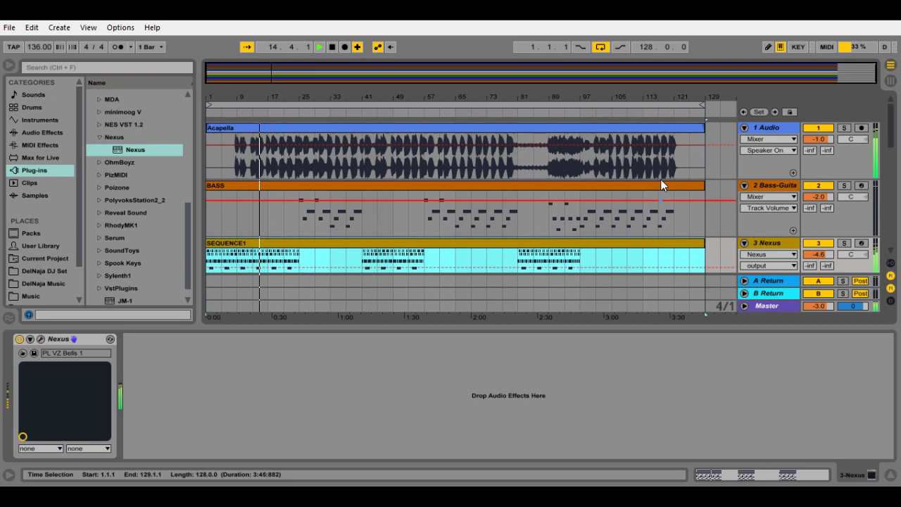
pyautogui.click(514, 129)
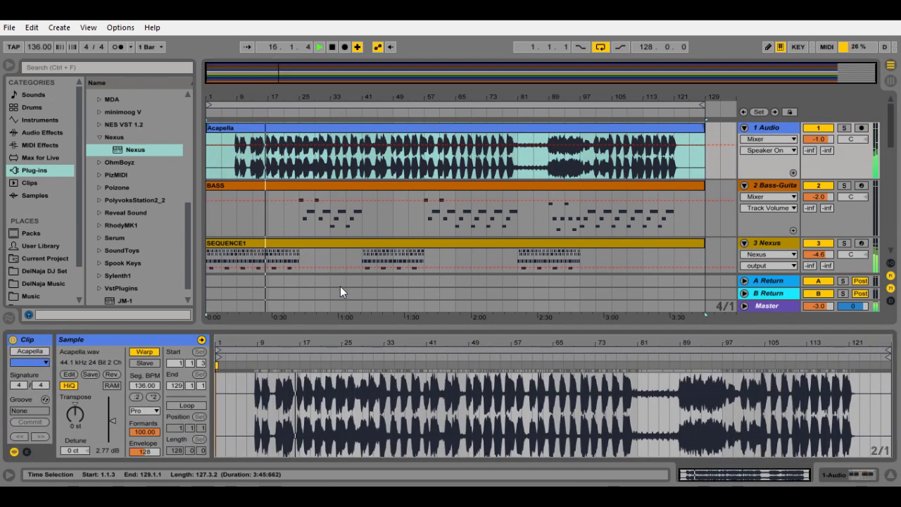
pyautogui.scroll(-3, 338, 260)
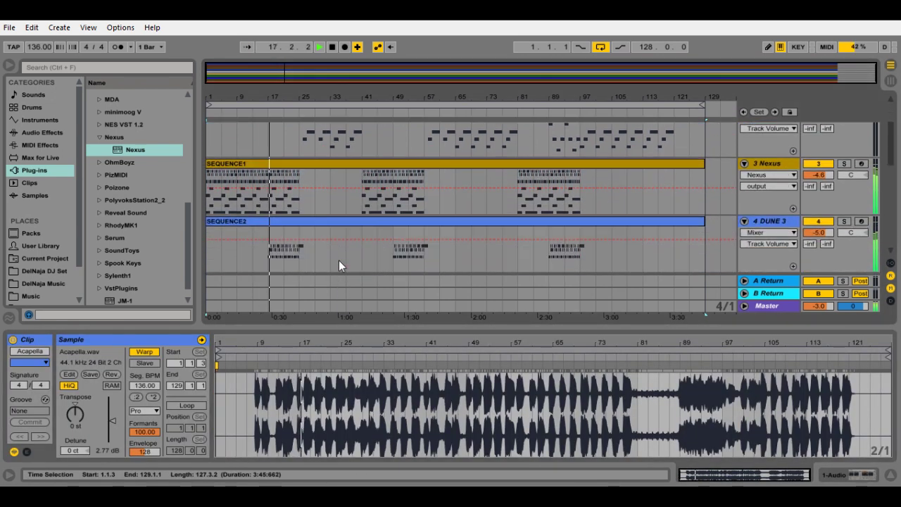
pyautogui.click(497, 223)
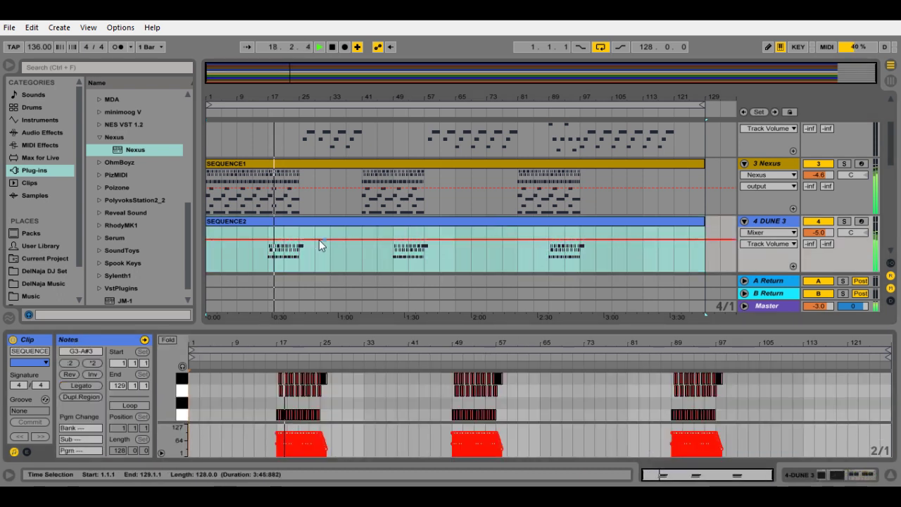
pyautogui.moveTo(283, 335); pyautogui.dragTo(283, 341)
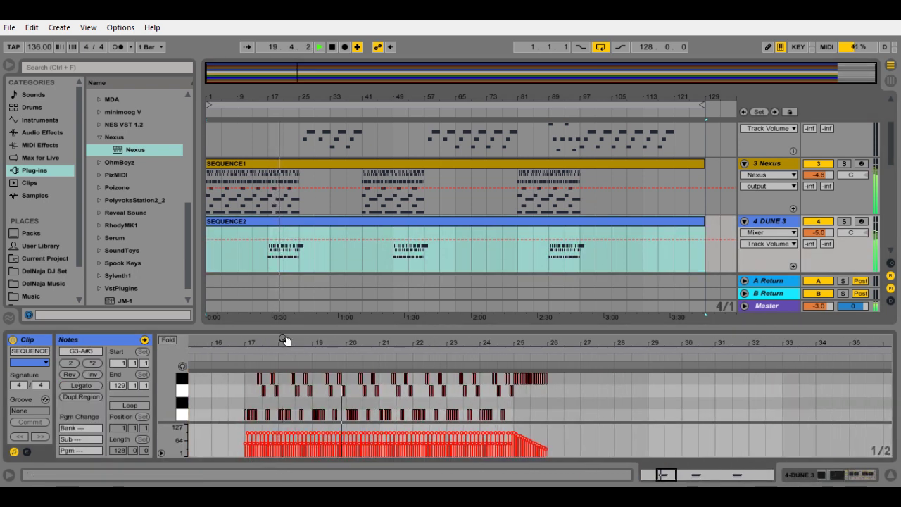
# - Show the device chain of track 4 and inspect its DUNE 3 synth window
pyautogui.doubleClick(767, 222)
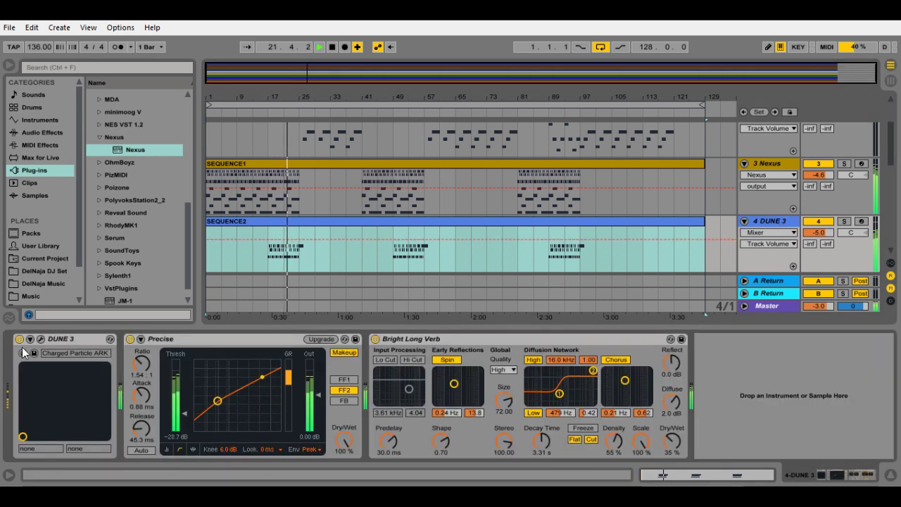
pyautogui.click(40, 339)
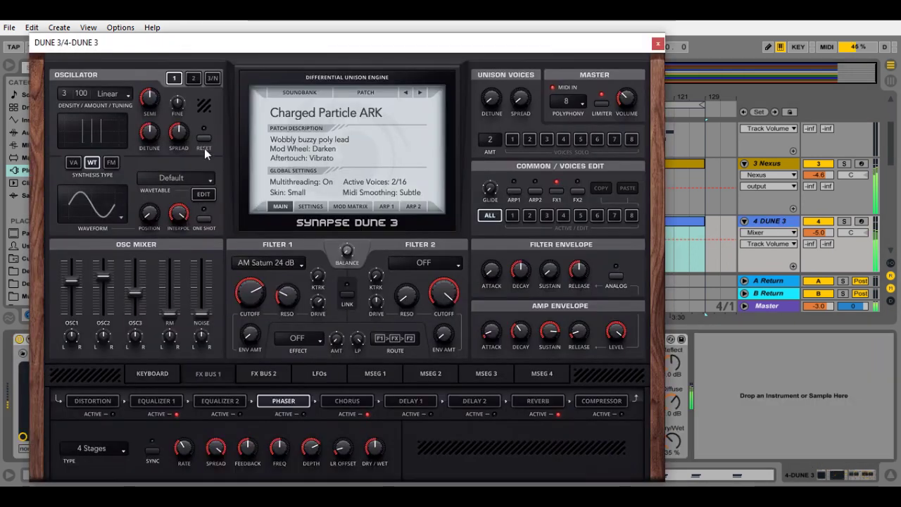
pyautogui.moveTo(244, 46); pyautogui.dragTo(359, 35)
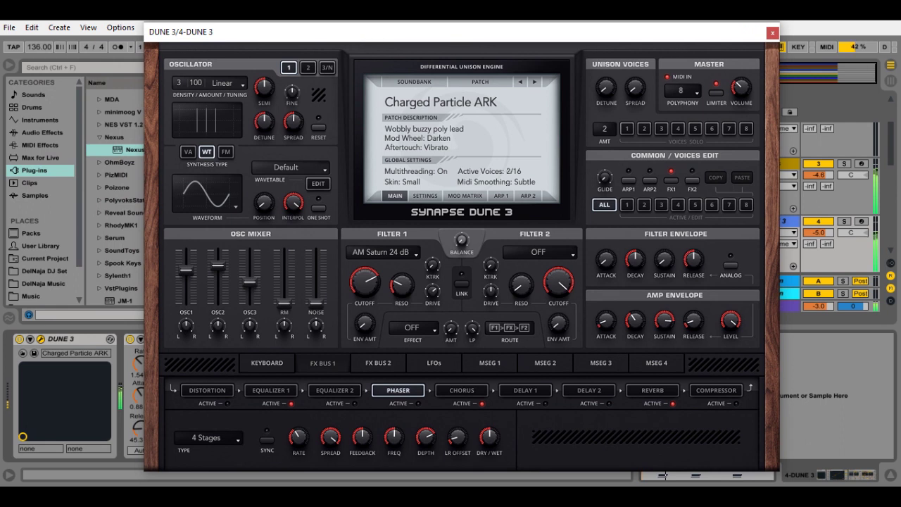
pyautogui.click(772, 33)
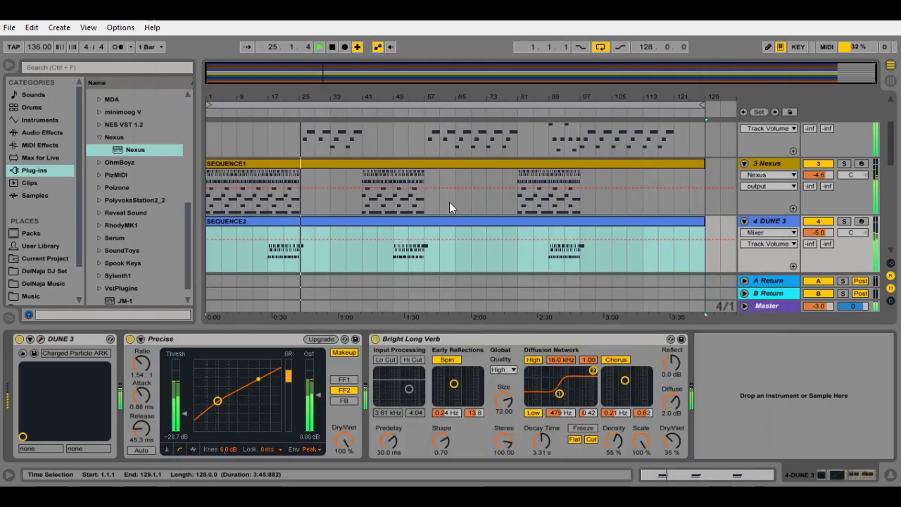
# - Examine the BASS clip's notes zoomed in from about bar 25 and turn playback follow back on
pyautogui.scroll(1, 406, 203)
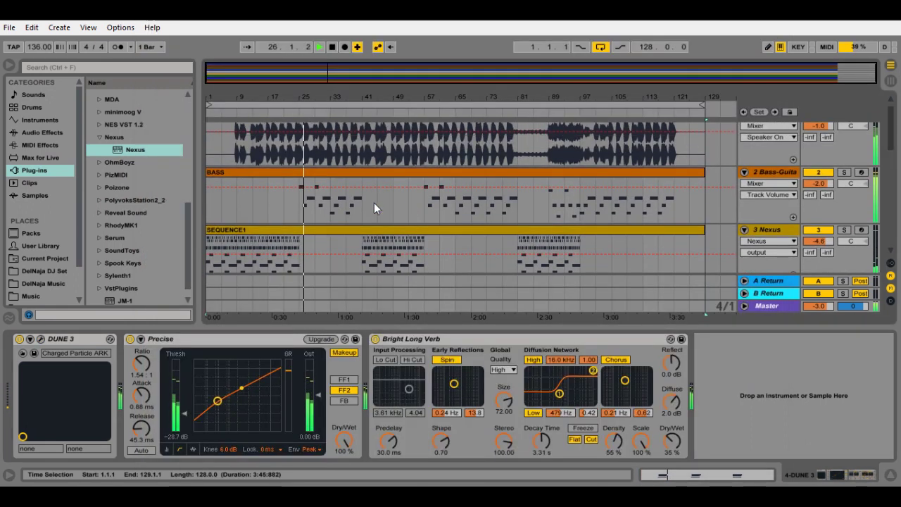
pyautogui.doubleClick(345, 171)
pyautogui.moveTo(334, 342); pyautogui.dragTo(330, 395)
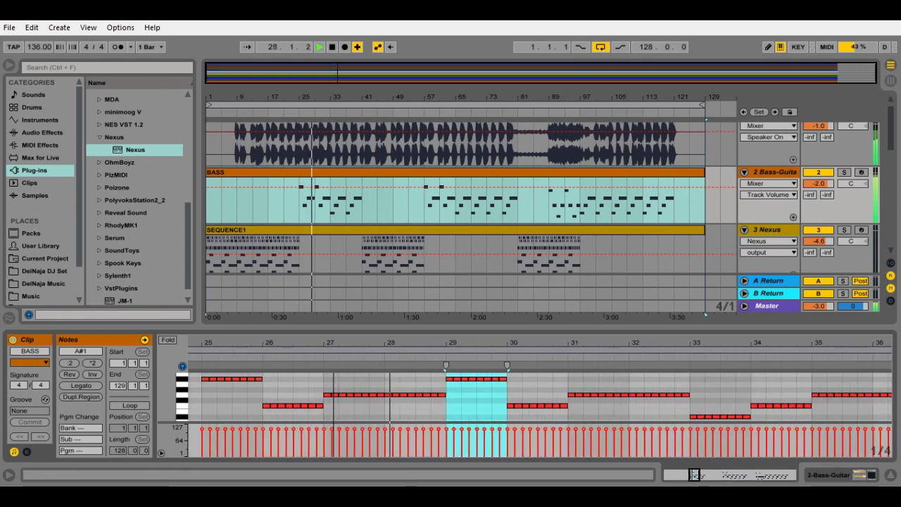
pyautogui.click(247, 46)
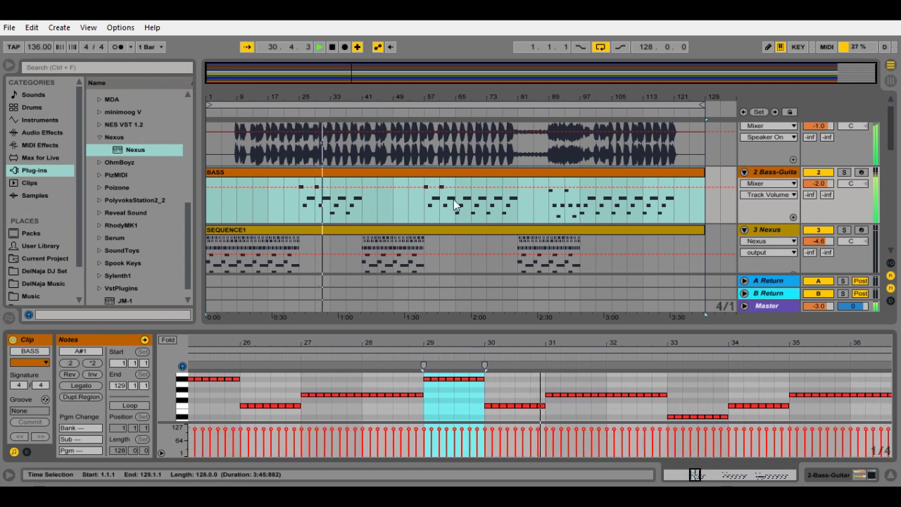
# - Review the device chain of track 7 and examine the PAD1 clip's notes up close and in full
pyautogui.scroll(-8, 453, 199)
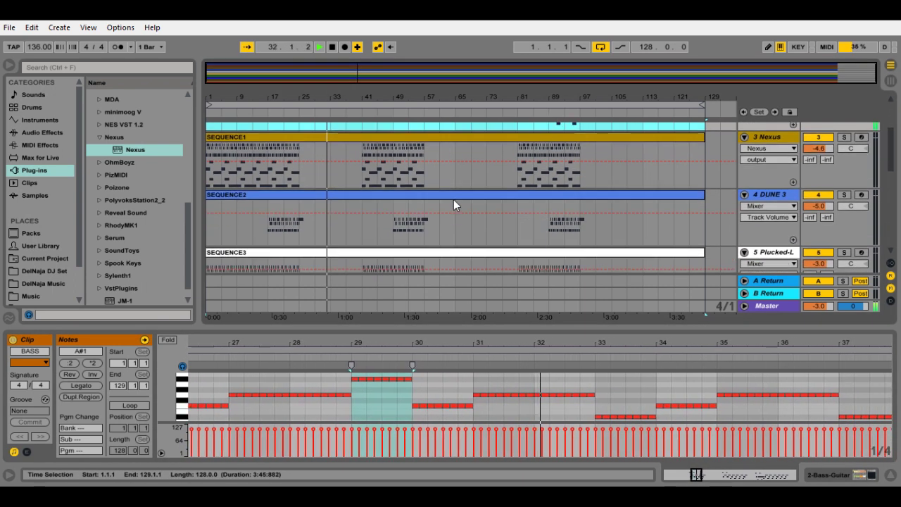
pyautogui.scroll(-3, 453, 199)
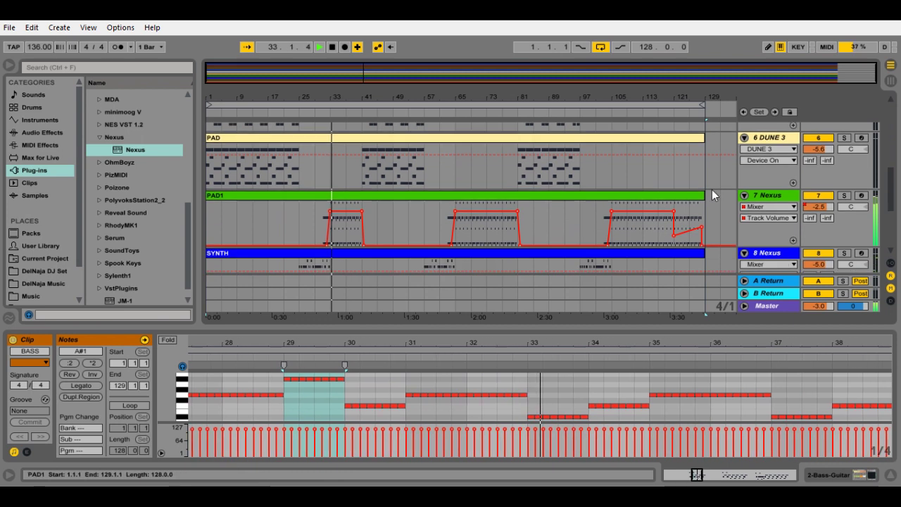
pyautogui.click(775, 195)
pyautogui.click(775, 195)
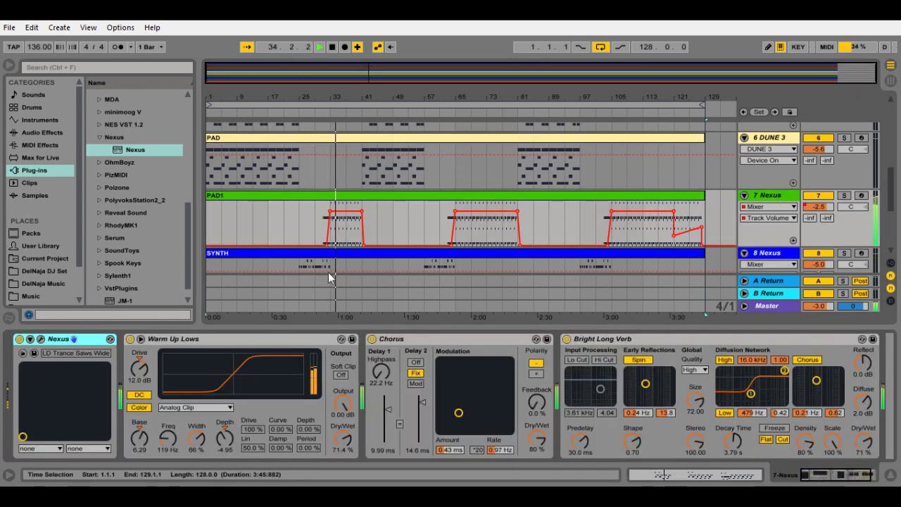
pyautogui.click(356, 195)
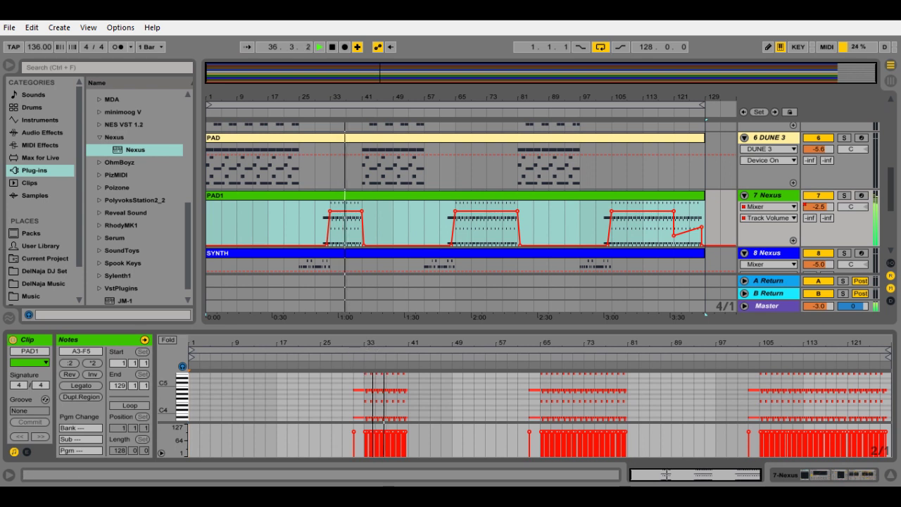
pyautogui.moveTo(666, 475); pyautogui.dragTo(666, 474)
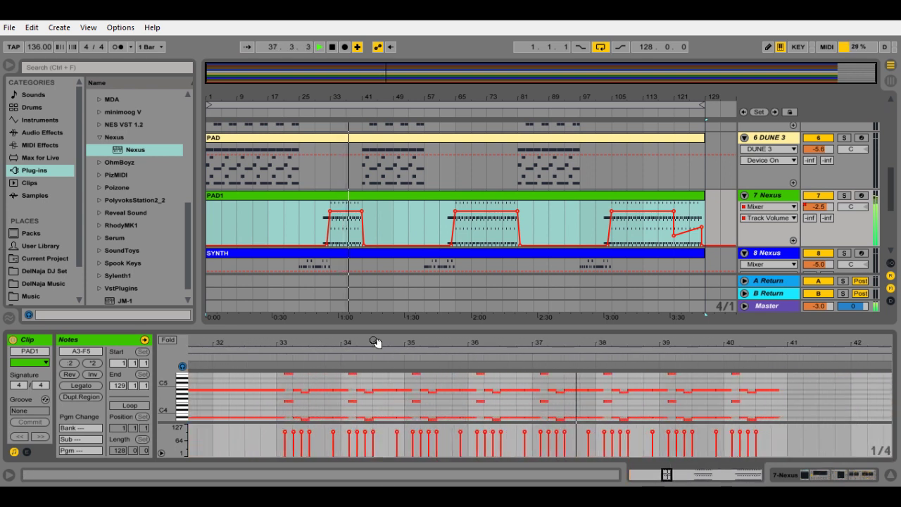
pyautogui.moveTo(668, 474); pyautogui.dragTo(667, 475)
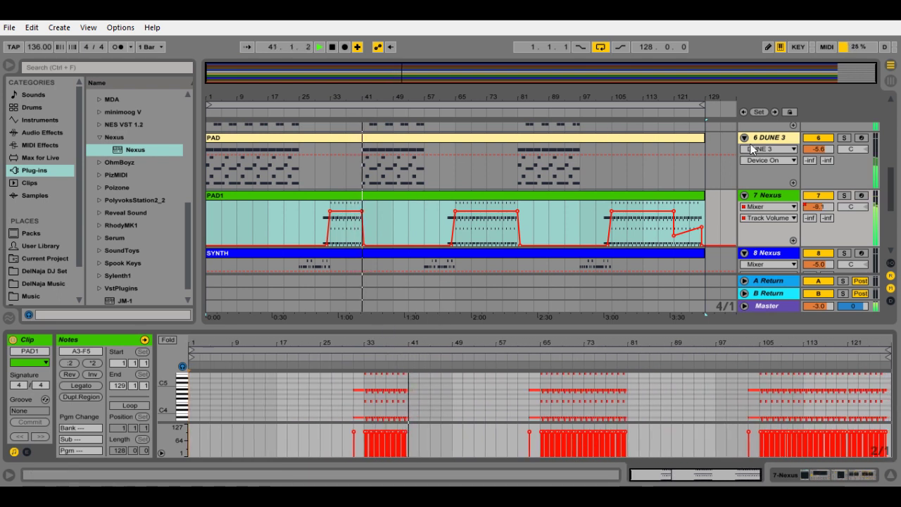
# - Inspect the DUNE 3 synth window on the PAD track, track 6
pyautogui.click(769, 139)
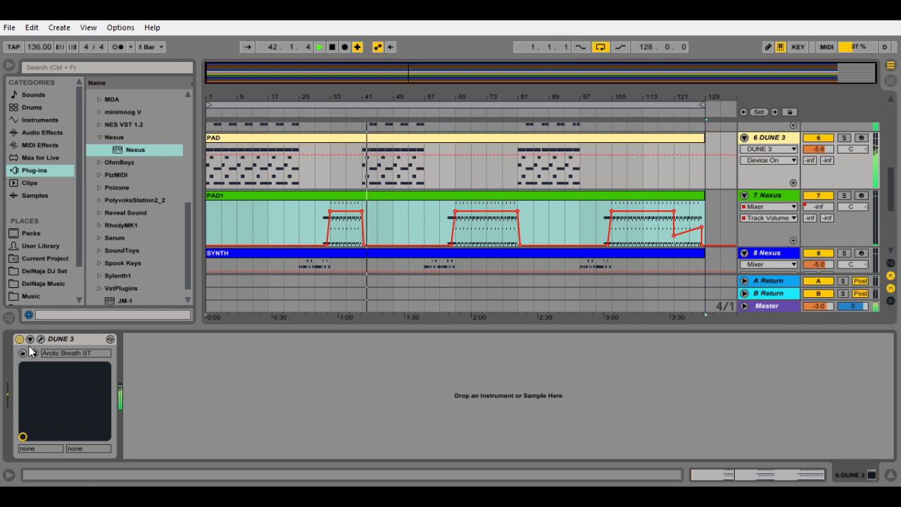
pyautogui.click(40, 339)
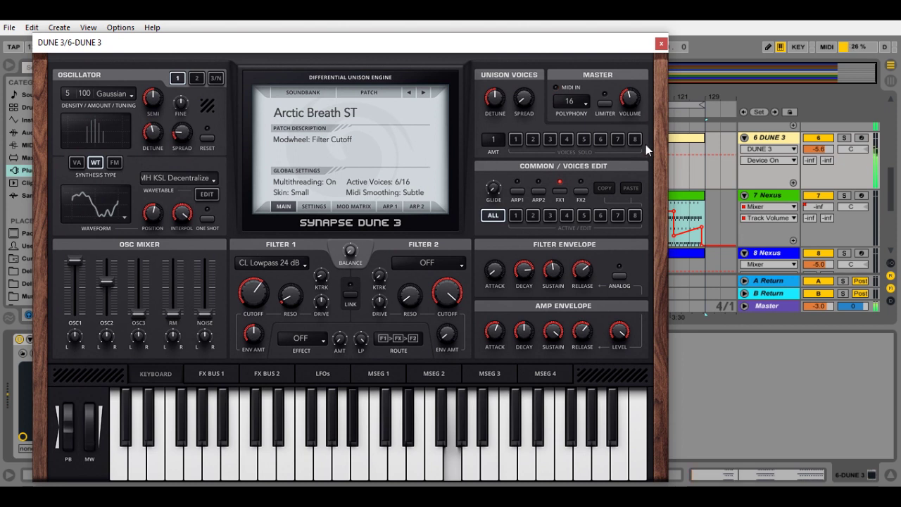
pyautogui.click(662, 45)
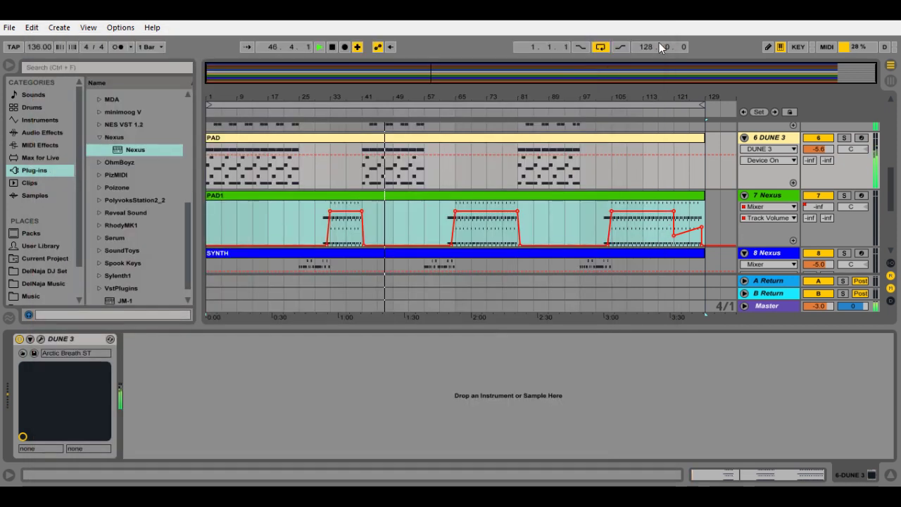
# - Examine the BEAT clip's kick and snare notes and show the Impulse track's device chain
pyautogui.scroll(-5, 465, 224)
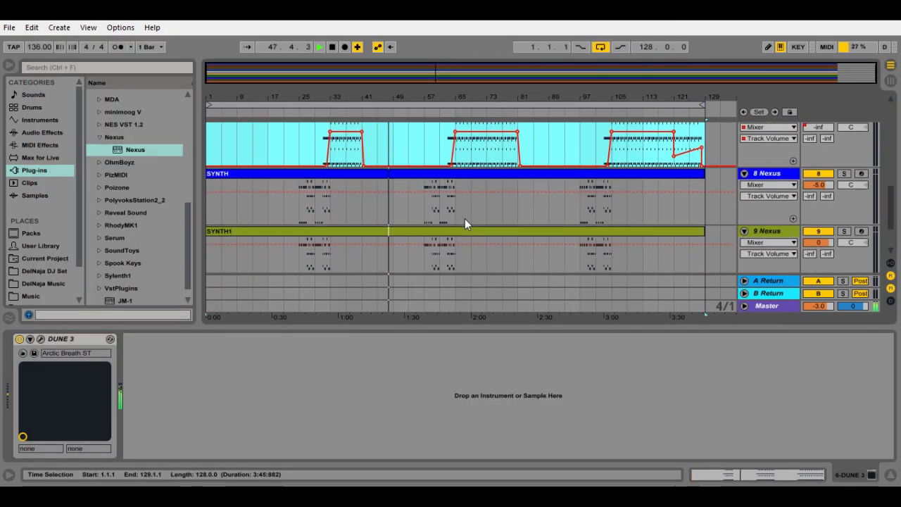
pyautogui.doubleClick(465, 222)
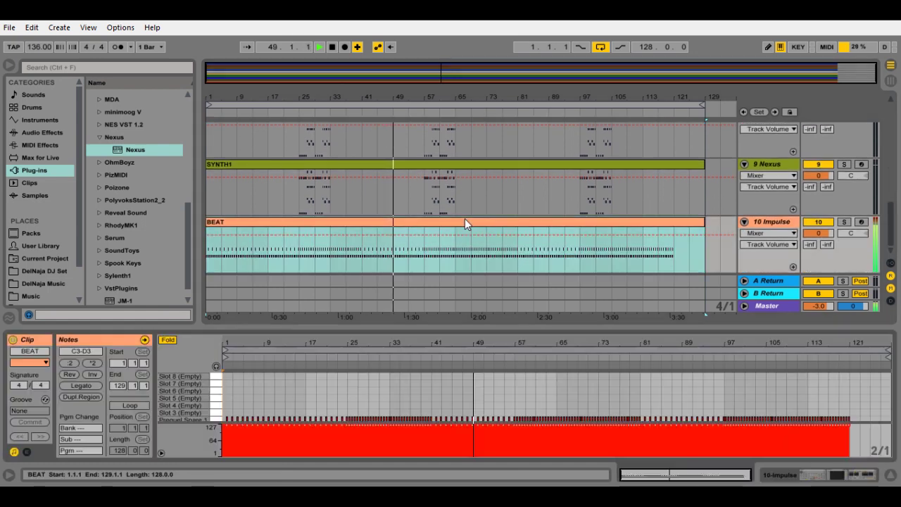
pyautogui.moveTo(204, 399); pyautogui.dragTo(203, 387)
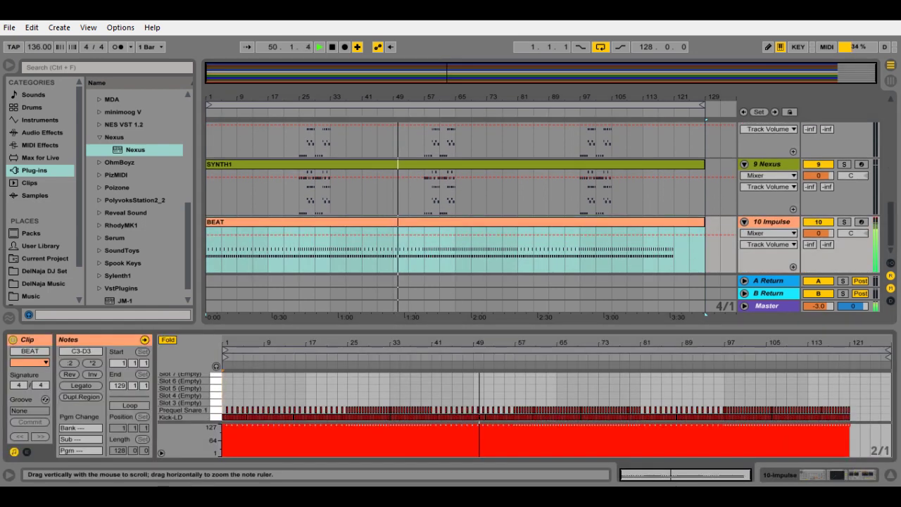
pyautogui.click(788, 221)
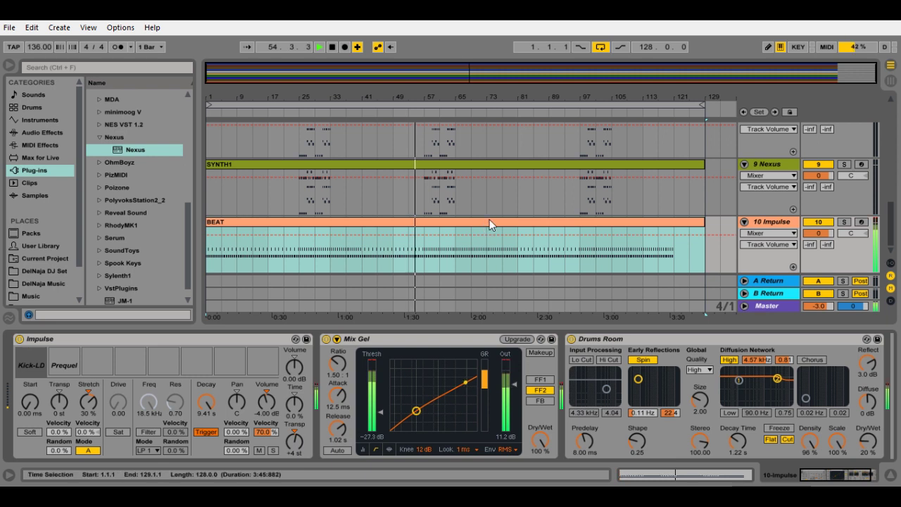
# - View the SYNTH clip's notes and inspect the Nexus plug-in window on track 8
pyautogui.scroll(5, 491, 200)
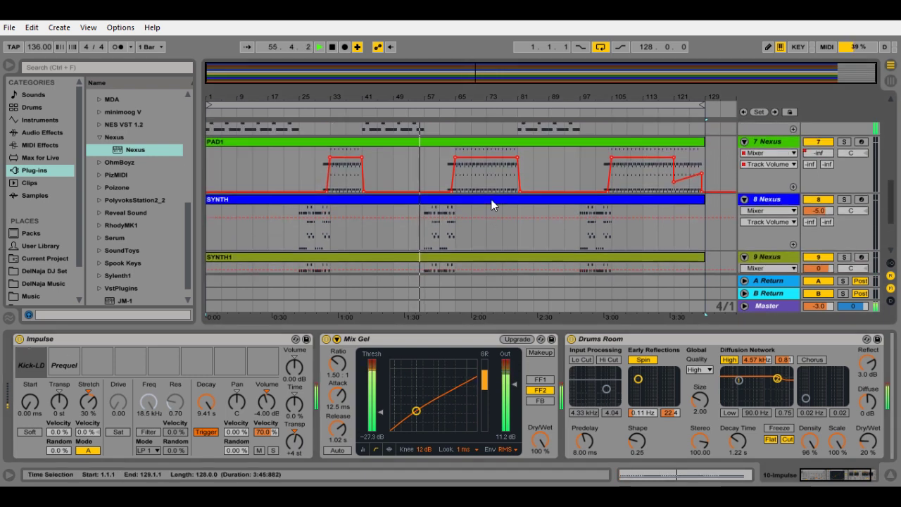
pyautogui.doubleClick(492, 199)
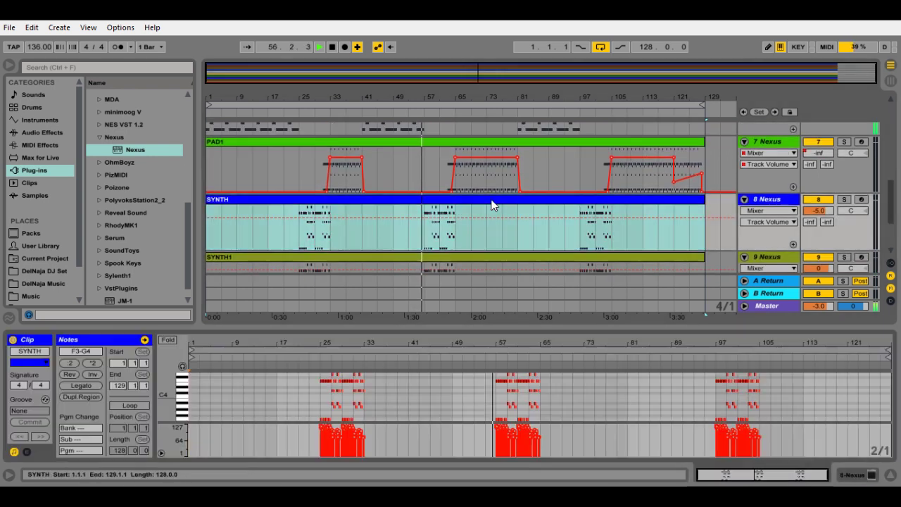
pyautogui.click(794, 204)
pyautogui.click(40, 340)
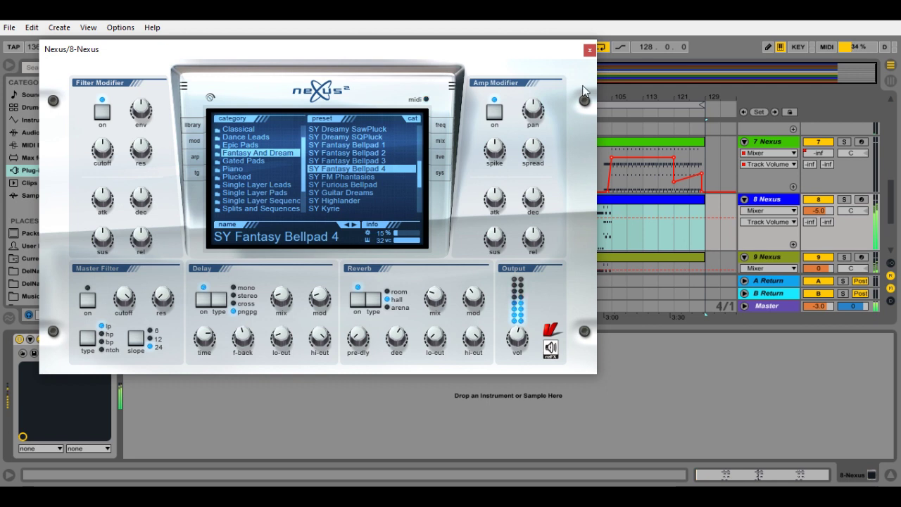
pyautogui.click(589, 51)
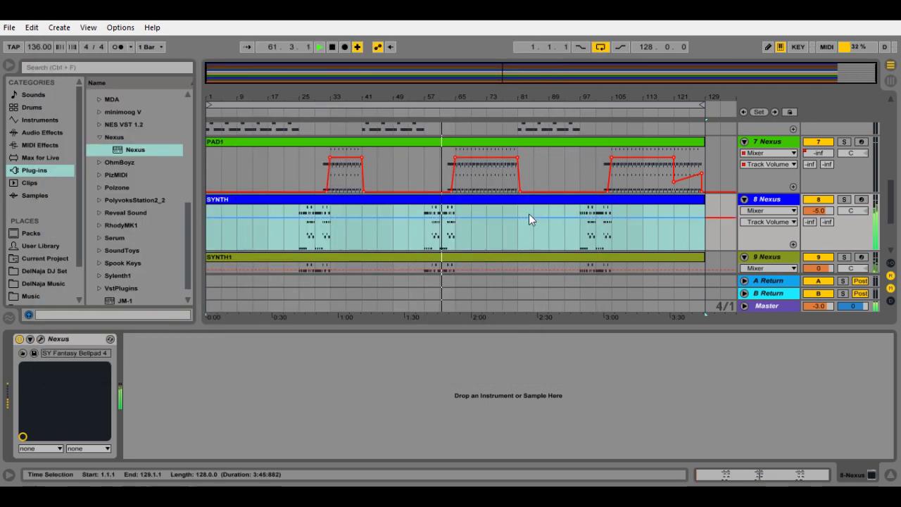
pyautogui.scroll(3, 529, 213)
pyautogui.scroll(-5, 528, 214)
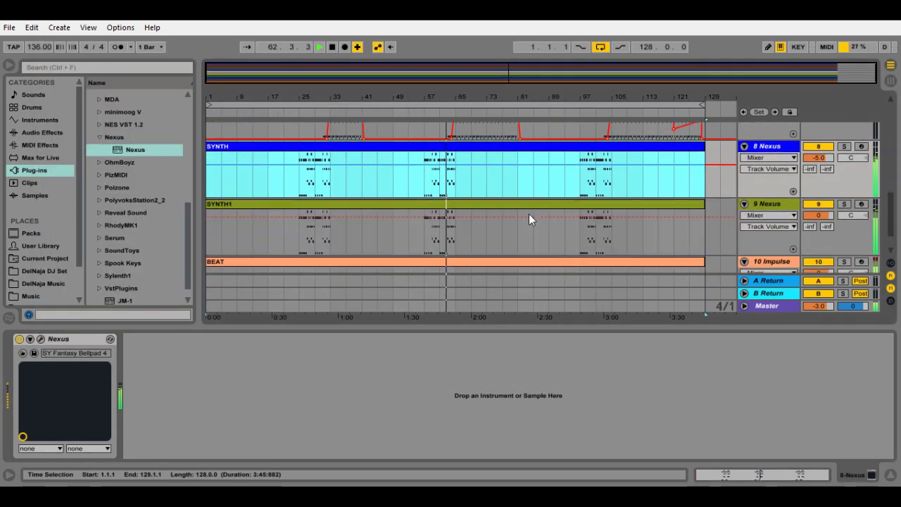
# - Show the device chain of track 7 and inspect its Nexus plug-in window
pyautogui.scroll(3, 534, 162)
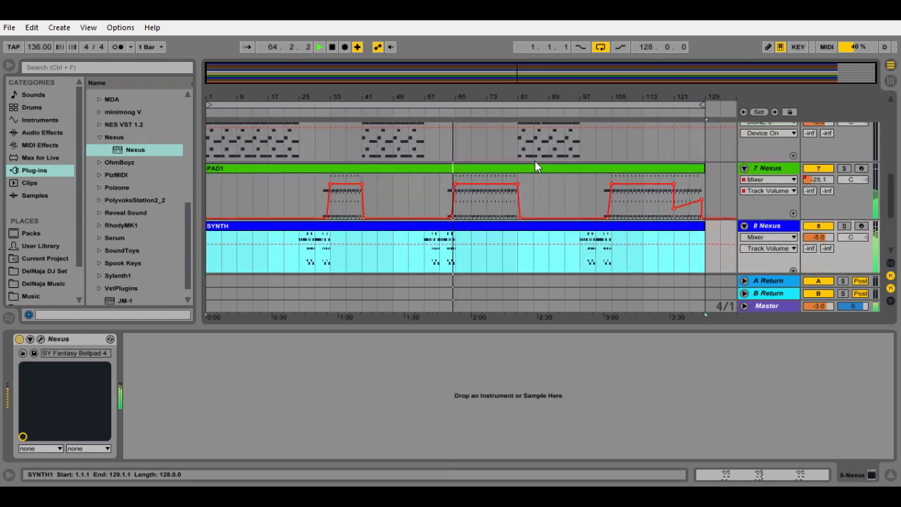
pyautogui.click(779, 165)
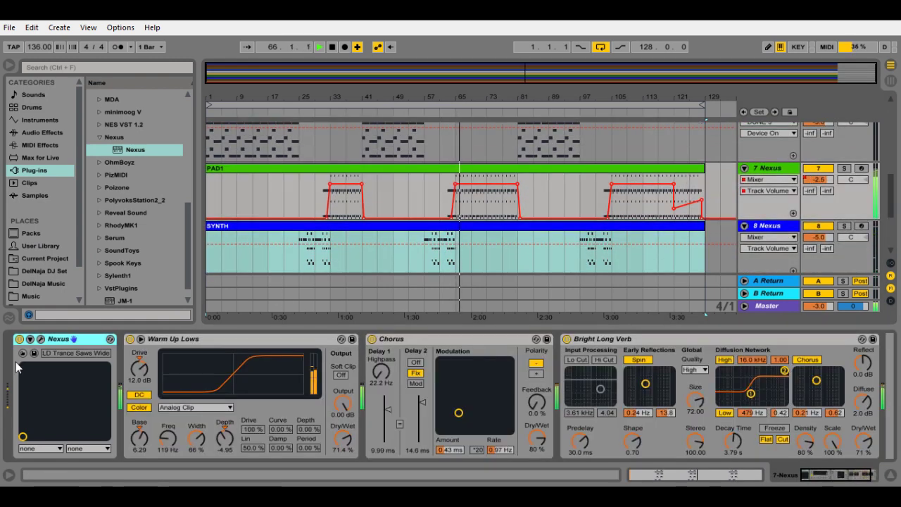
pyautogui.click(41, 340)
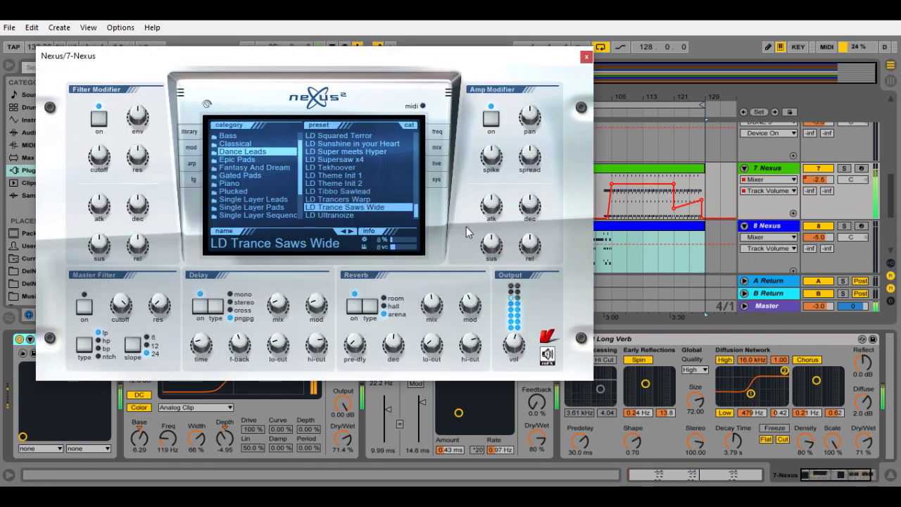
pyautogui.click(586, 57)
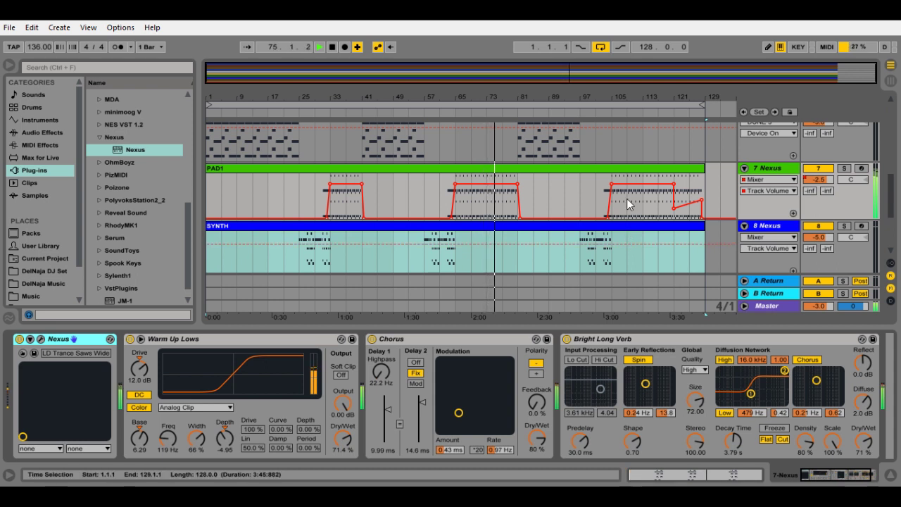
# - Examine the PAD clip's notes on track 6, both up close around bars 78 to 99 and in full
pyautogui.scroll(1, 559, 160)
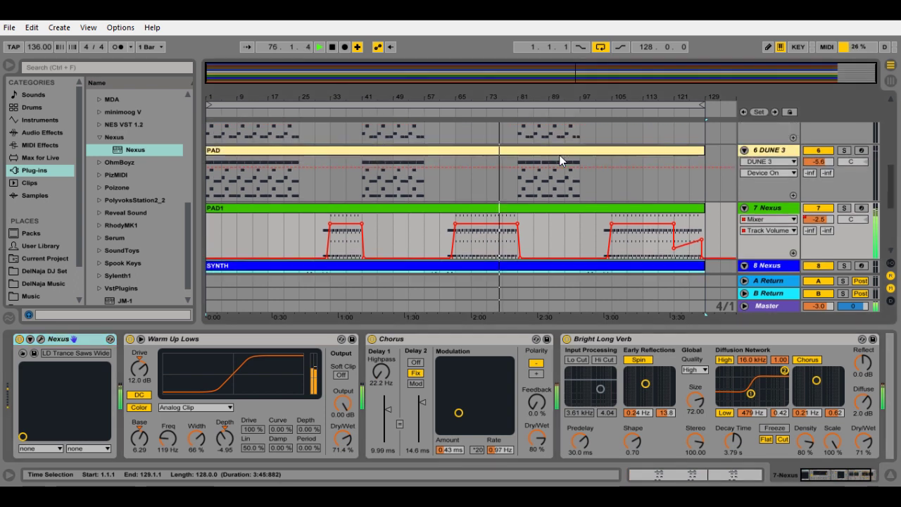
pyautogui.doubleClick(560, 161)
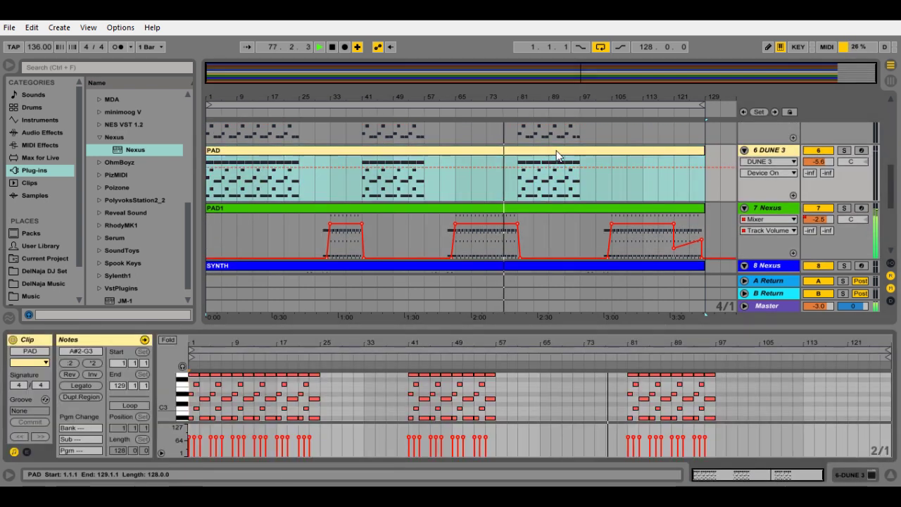
pyautogui.moveTo(659, 344); pyautogui.dragTo(633, 408)
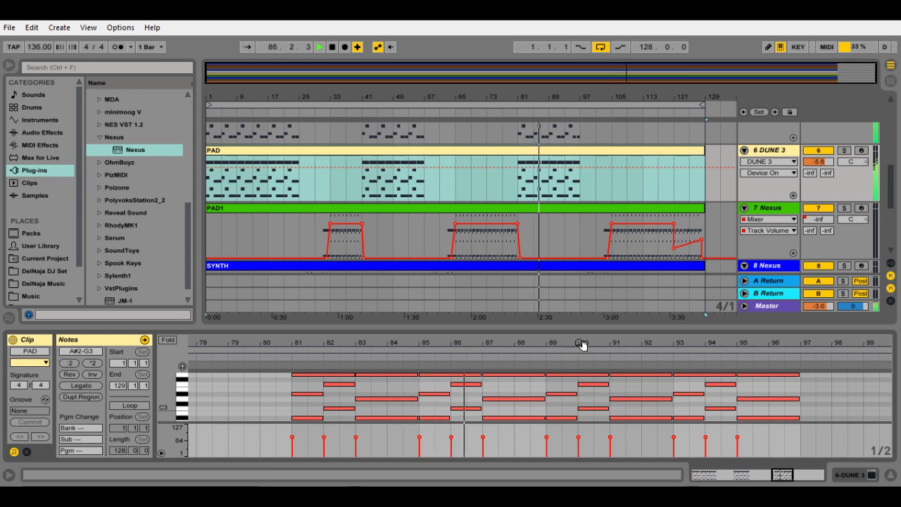
pyautogui.moveTo(581, 345); pyautogui.dragTo(680, 345)
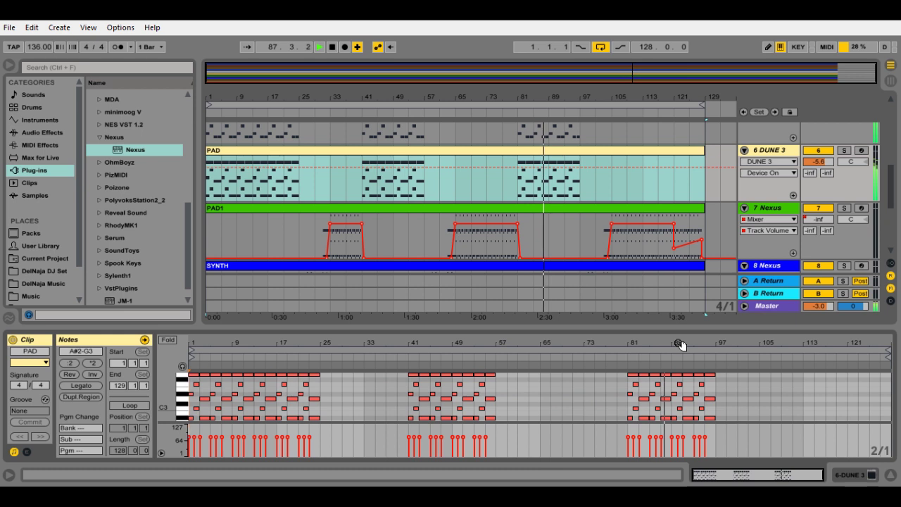
# - Show track 5's Plucked-Lullaby rack and examine the SEQUENCE3 clip's notes up close and in full
pyautogui.scroll(4, 625, 194)
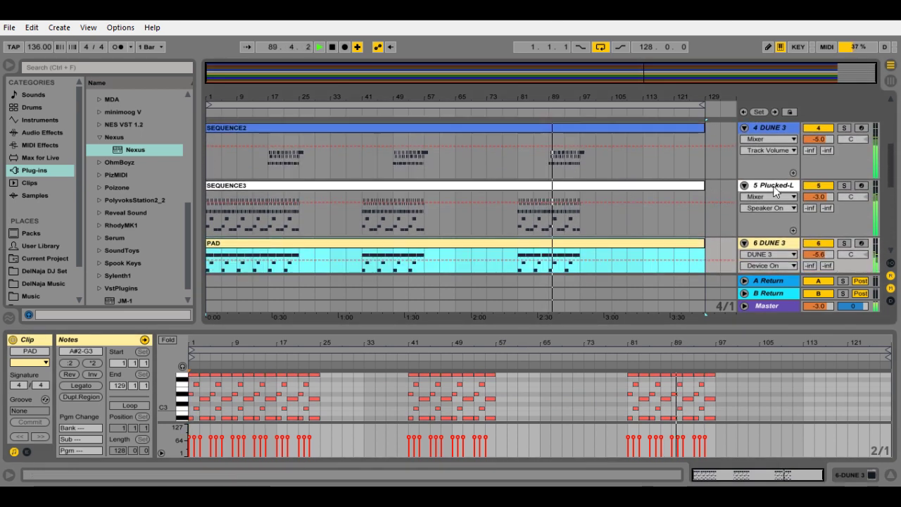
pyautogui.click(786, 188)
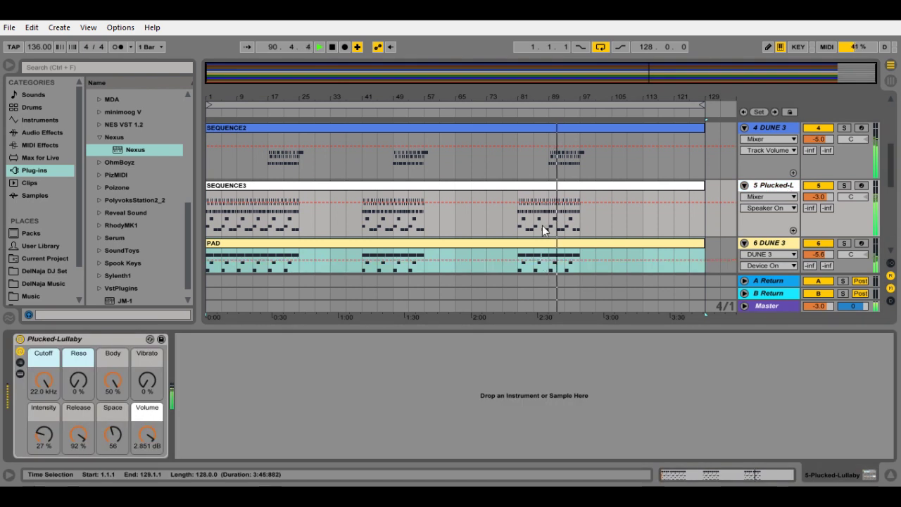
pyautogui.doubleClick(570, 193)
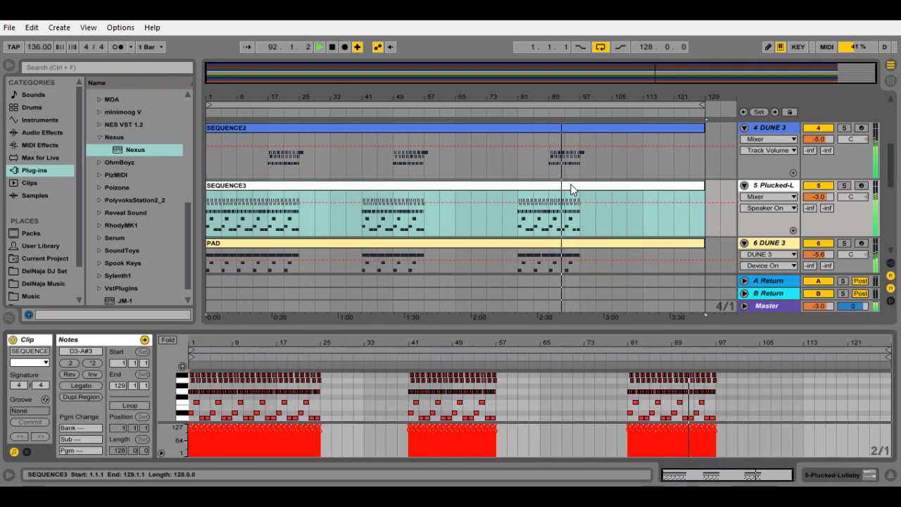
pyautogui.moveTo(707, 342)
pyautogui.mouseDown()
pyautogui.moveTo(709, 355)
pyautogui.moveTo(709, 342)
pyautogui.mouseUp()
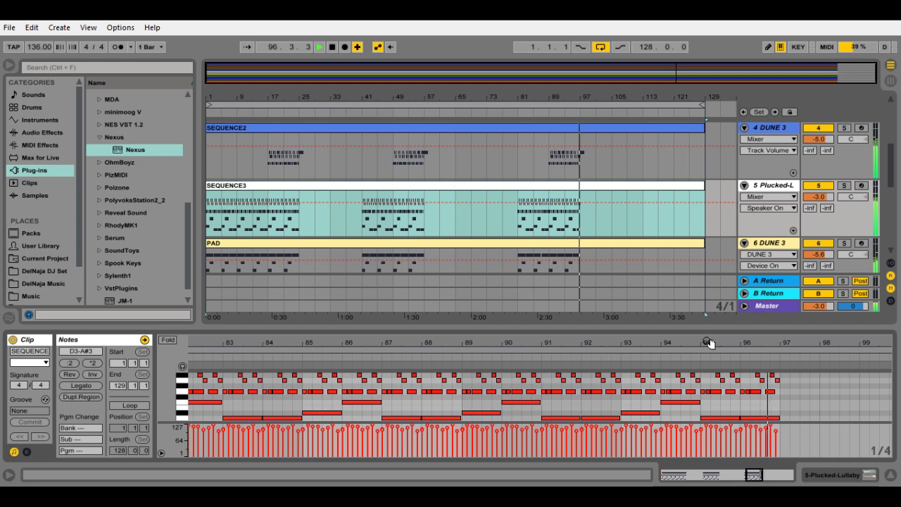
pyautogui.moveTo(708, 343); pyautogui.dragTo(705, 333)
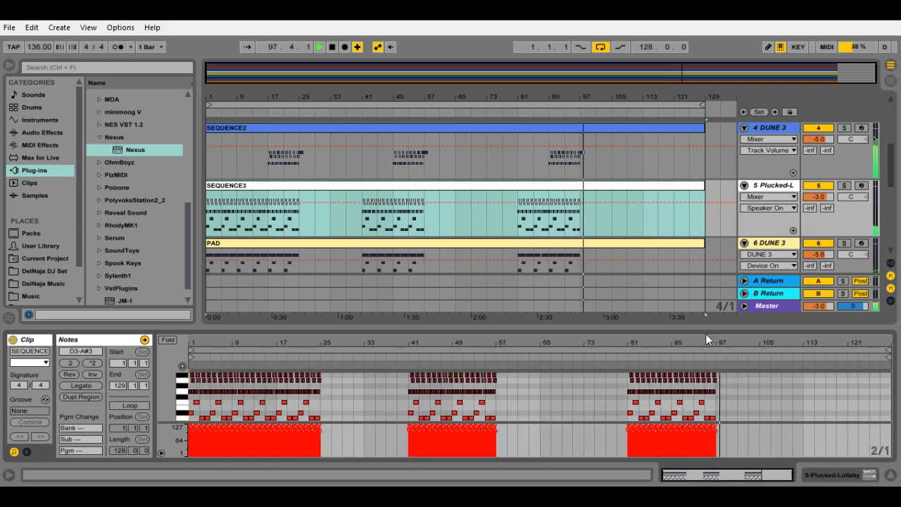
# - View the SYNTH1 clip's notes and inspect the Nexus plug-in window on track 9
pyautogui.scroll(4, 641, 190)
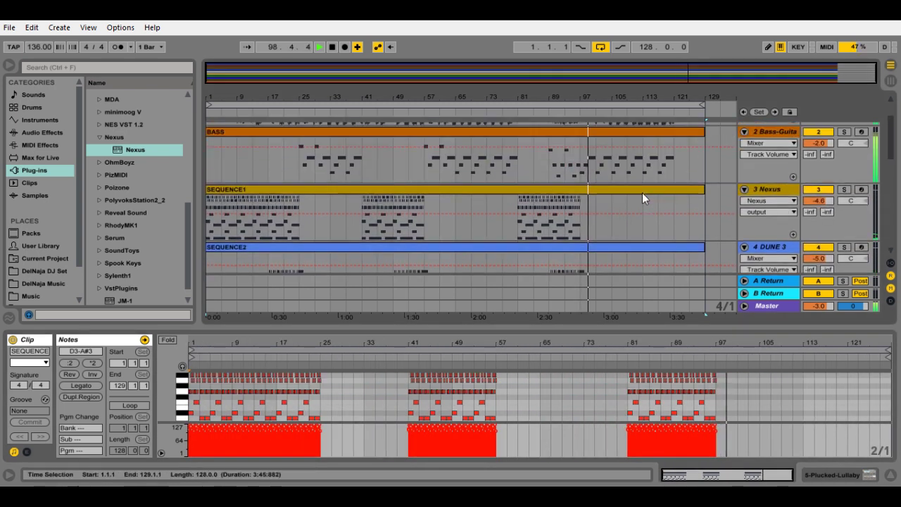
pyautogui.scroll(-5, 641, 194)
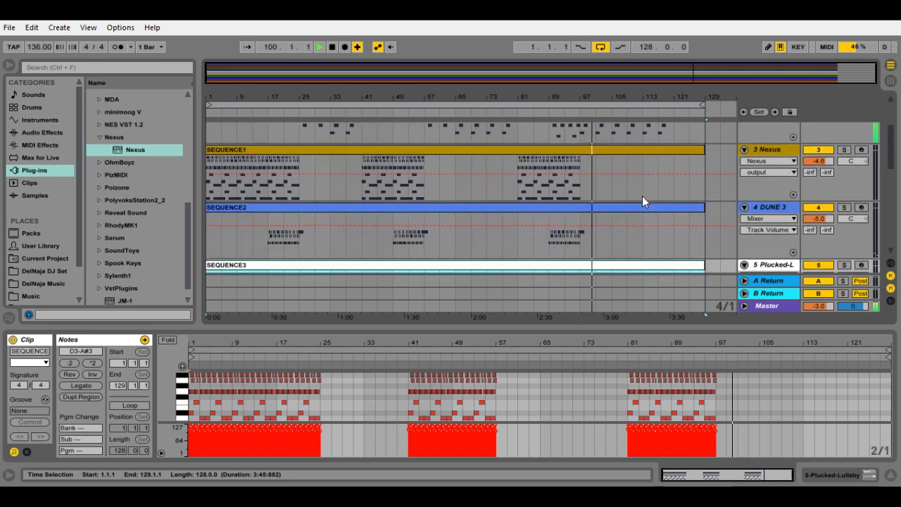
pyautogui.scroll(-3, 642, 203)
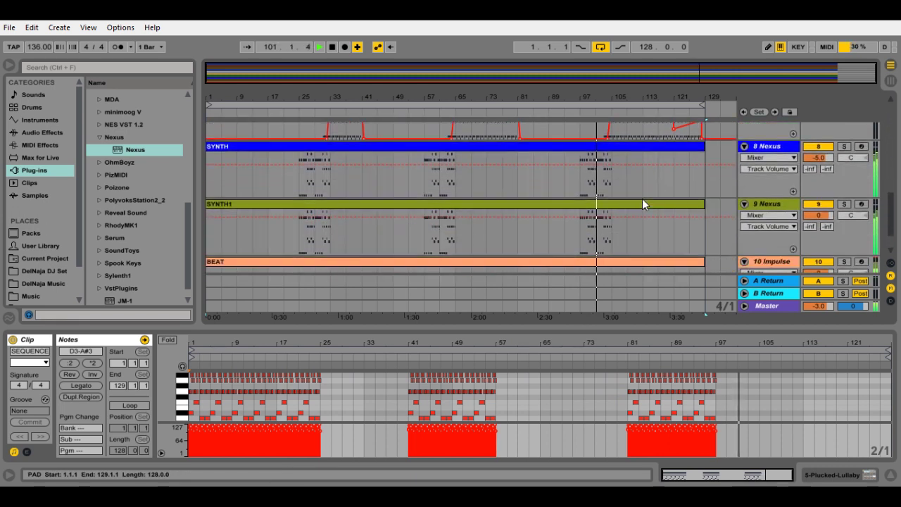
pyautogui.click(642, 202)
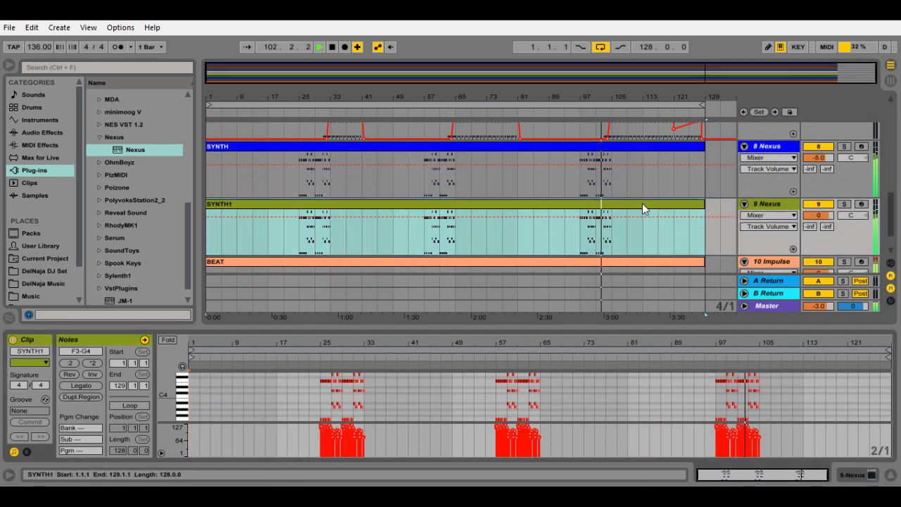
pyautogui.doubleClick(760, 203)
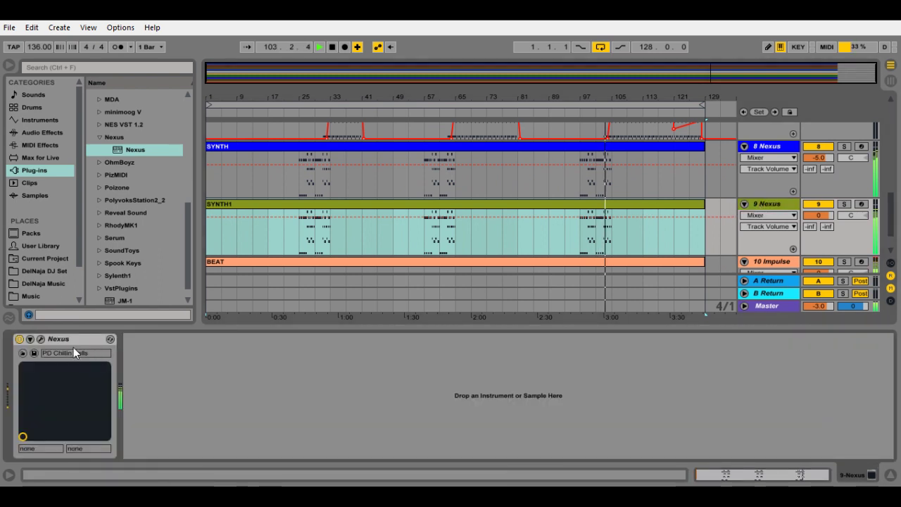
pyautogui.click(41, 338)
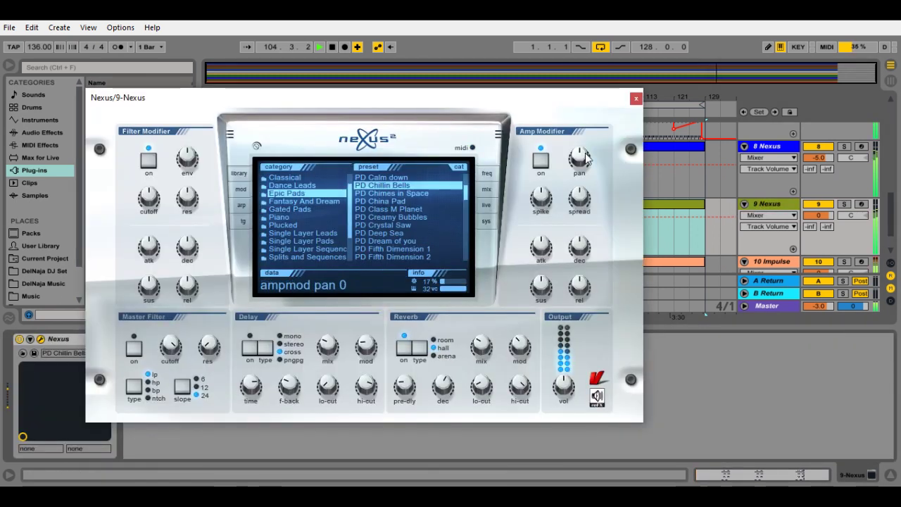
pyautogui.click(636, 100)
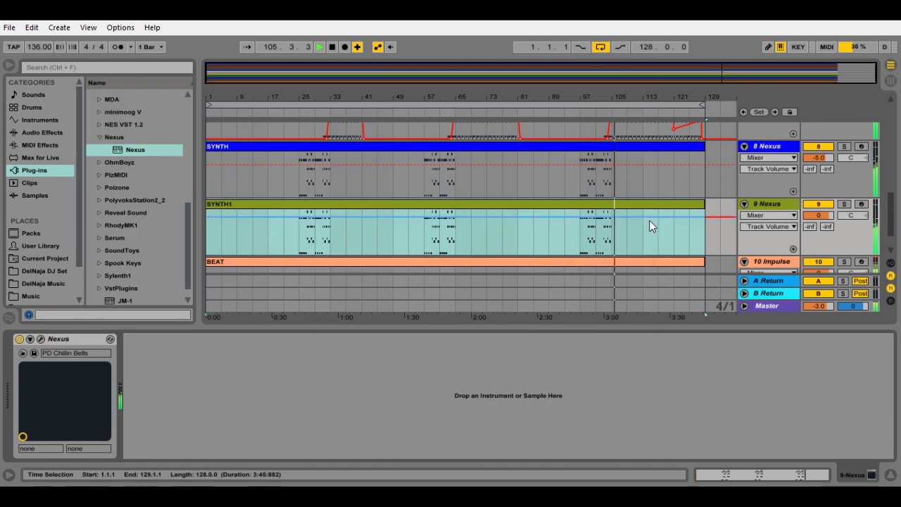
# - Open the PAD1 clip's notes on track 7 and examine them up close around bars 107 to 118
pyautogui.scroll(1, 651, 218)
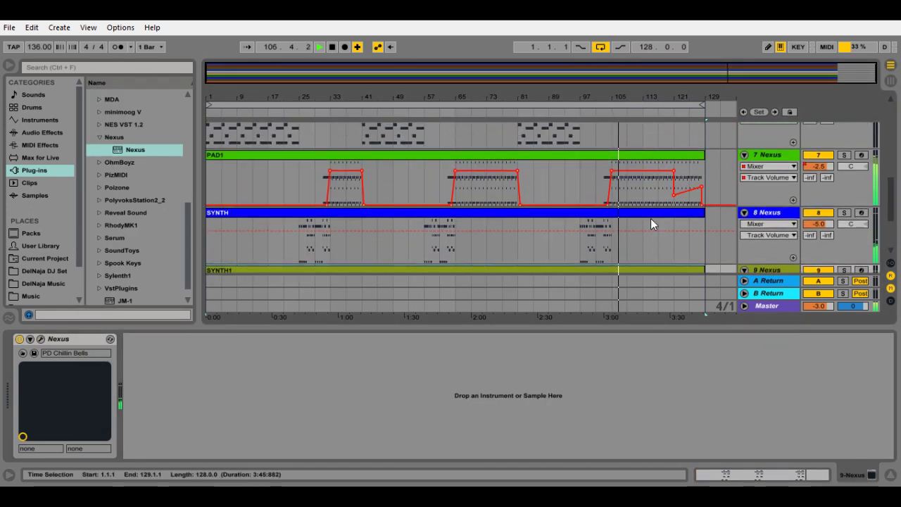
pyautogui.scroll(1, 650, 218)
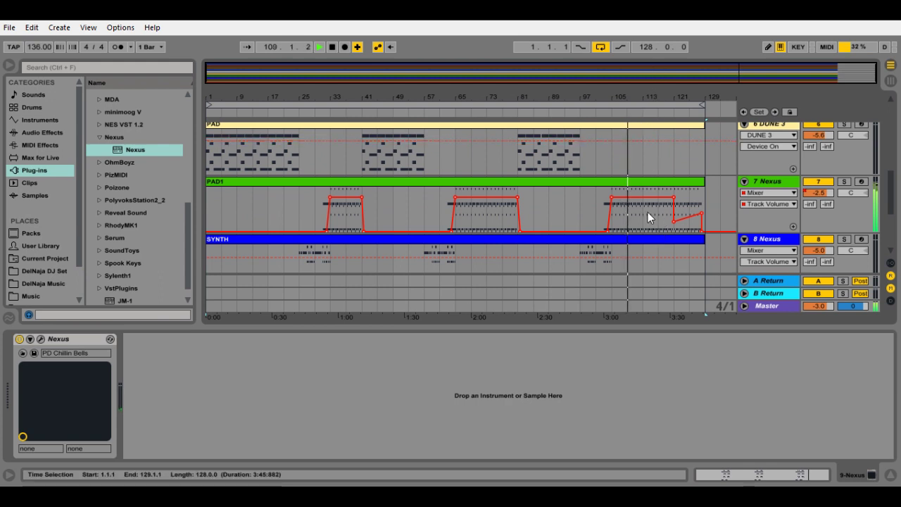
pyautogui.click(648, 185)
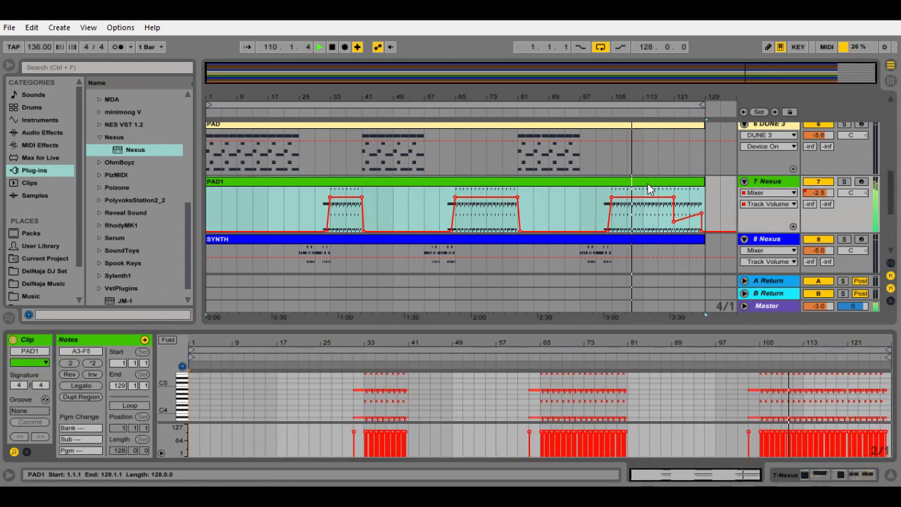
pyautogui.moveTo(831, 347); pyautogui.dragTo(830, 394)
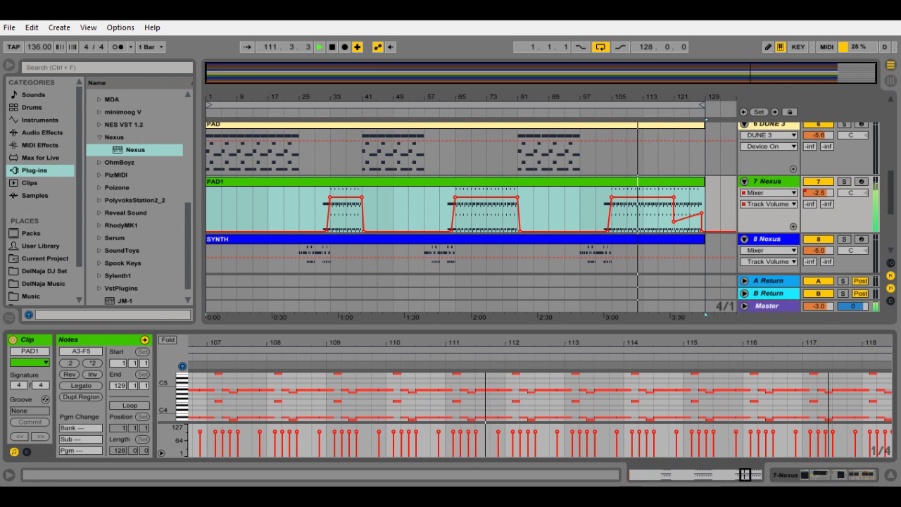
# - Make the view follow playback, and enlarge the note editor so all of the PAD1 clip's pitches fit in it
pyautogui.click(254, 48)
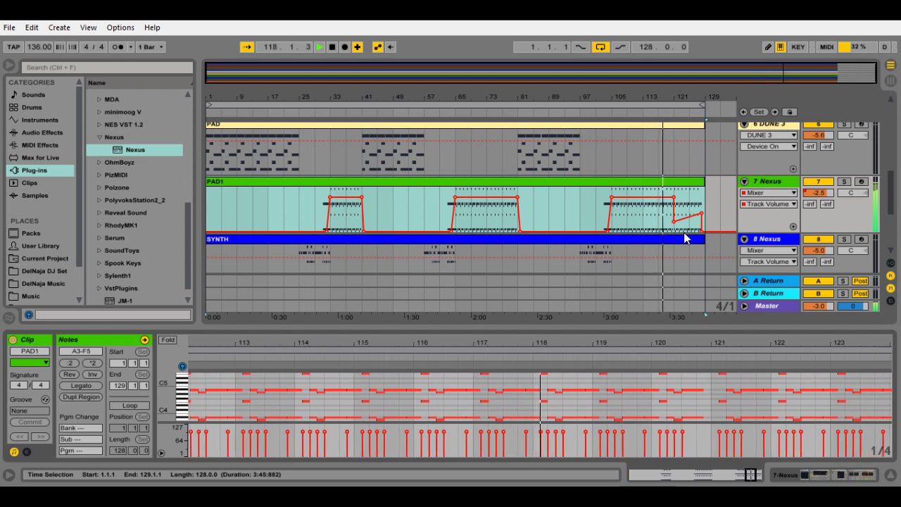
pyautogui.moveTo(624, 274); pyautogui.dragTo(624, 250)
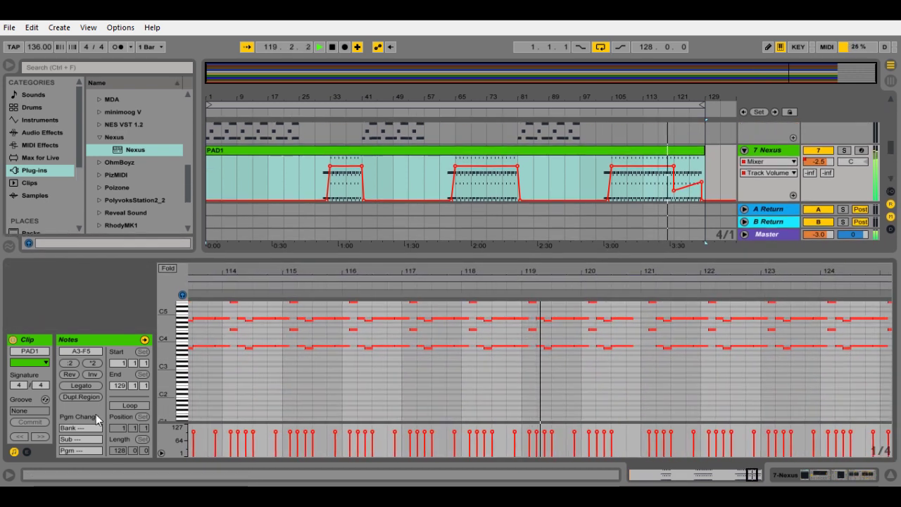
pyautogui.moveTo(167, 360); pyautogui.dragTo(168, 377)
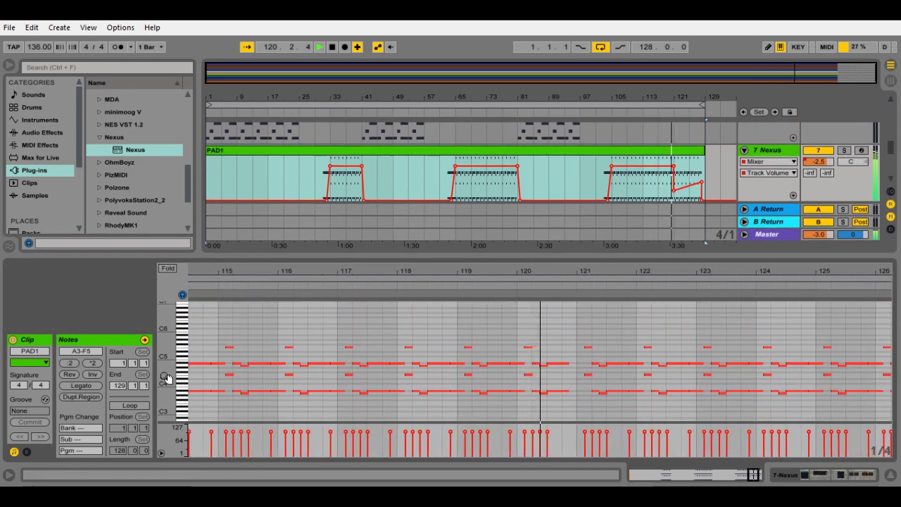